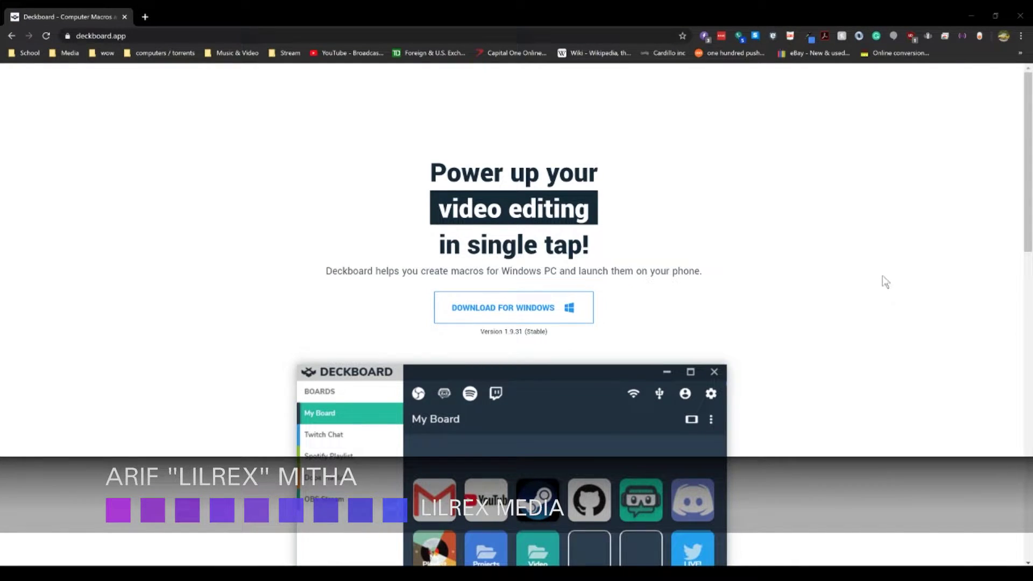
# Step: Save the Deckboard-Setup-1.9.3.exe installer to the chosen download folder
pyautogui.scroll(-2, 897, 279)
pyautogui.scroll(1, 896, 279)
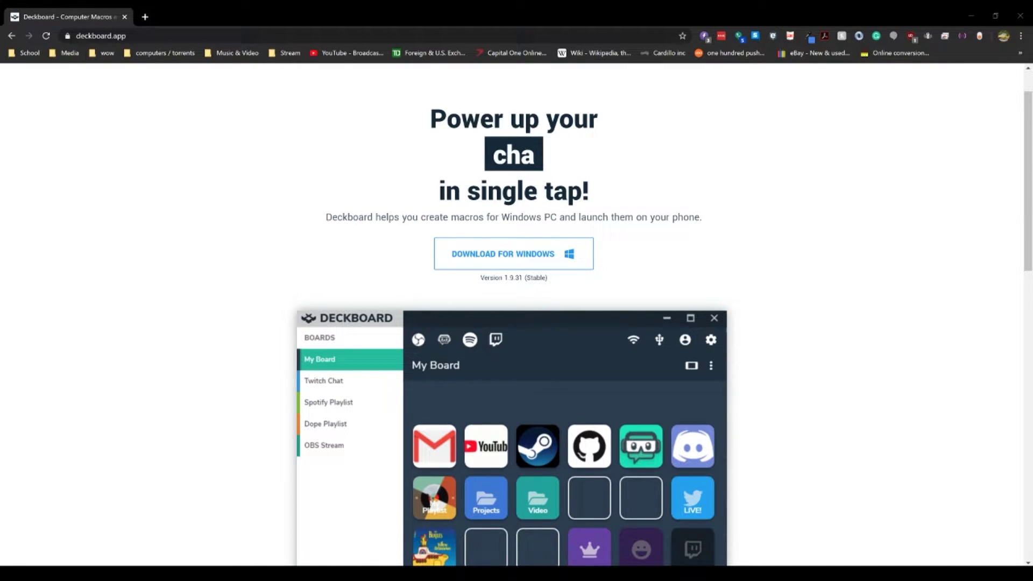
pyautogui.scroll(1, 514, 317)
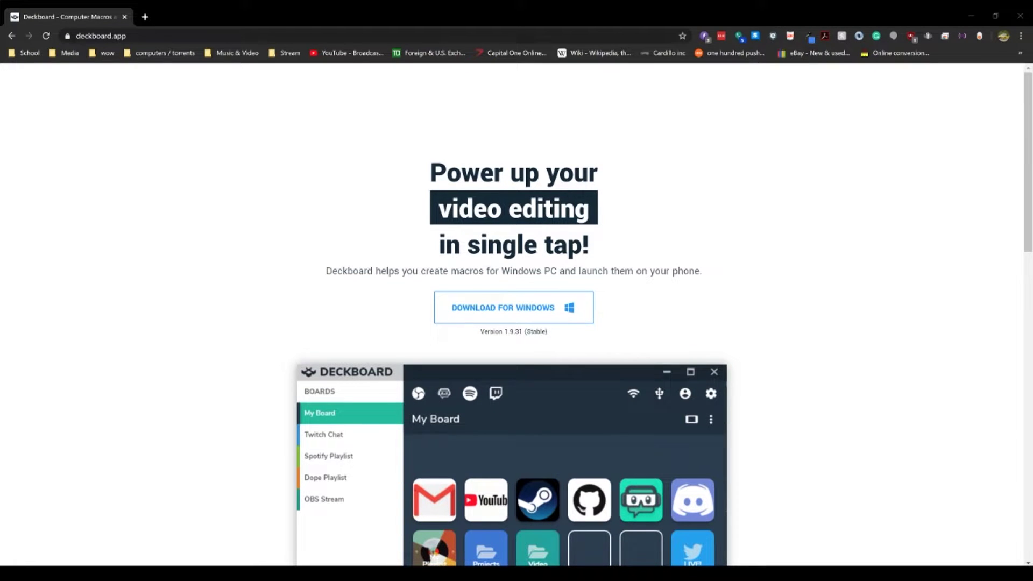
pyautogui.scroll(-2, 891, 280)
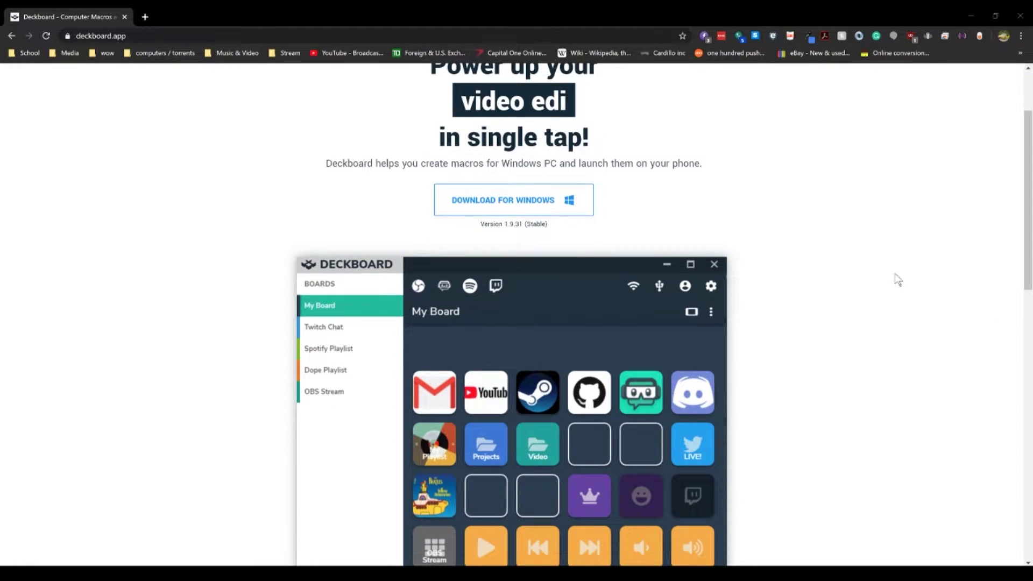
pyautogui.scroll(1, 898, 279)
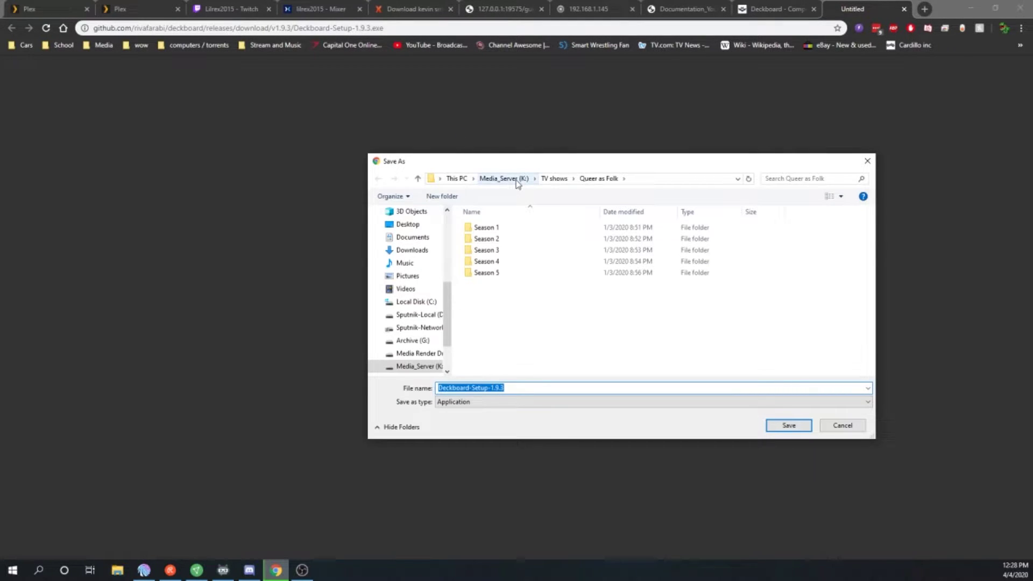
pyautogui.click(457, 178)
pyautogui.press('Return')
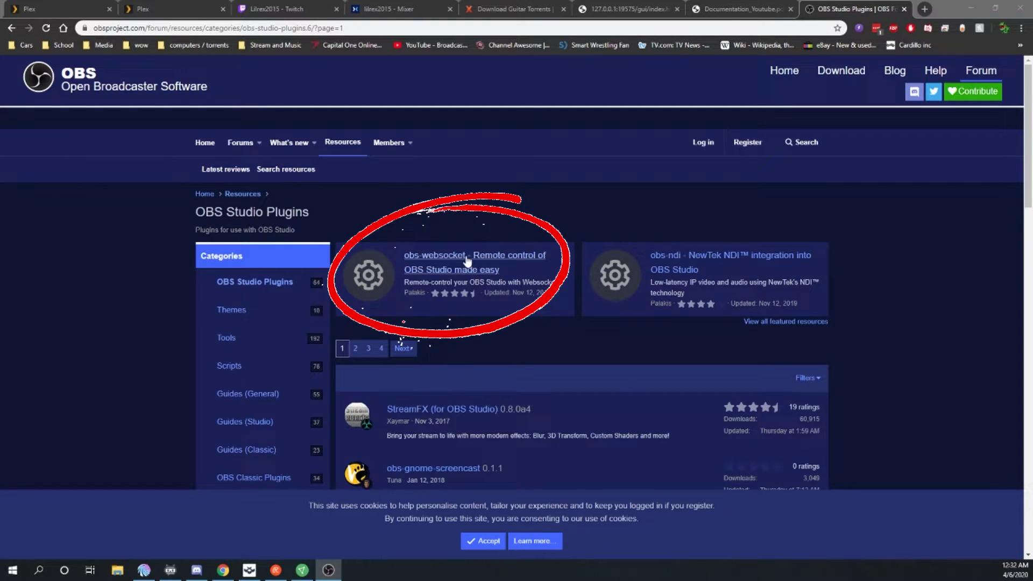
# Step: Bring up the obs-websocket 4.7.0 GitHub release and scroll to its install instructions and assets
pyautogui.click(435, 263)
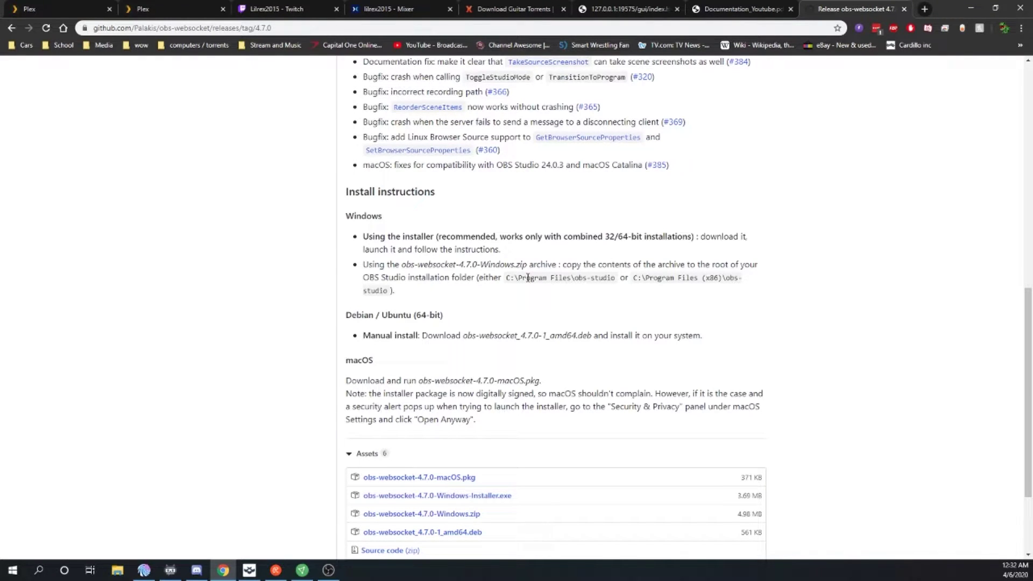
pyautogui.scroll(-3, 528, 280)
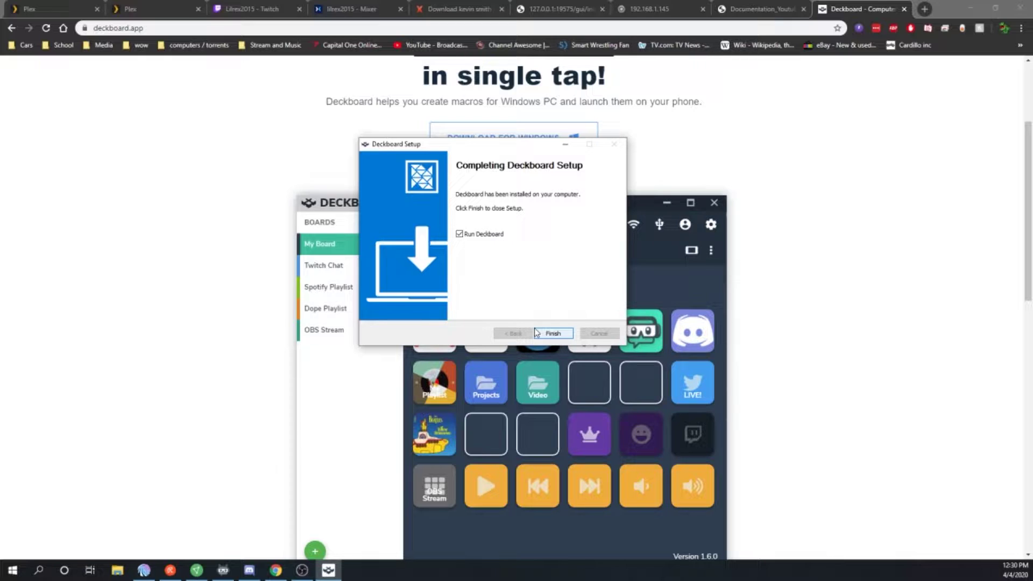
# Step: Finish the Deckboard 1.9.3 setup, launch the app and dismiss the account login options
pyautogui.click(548, 333)
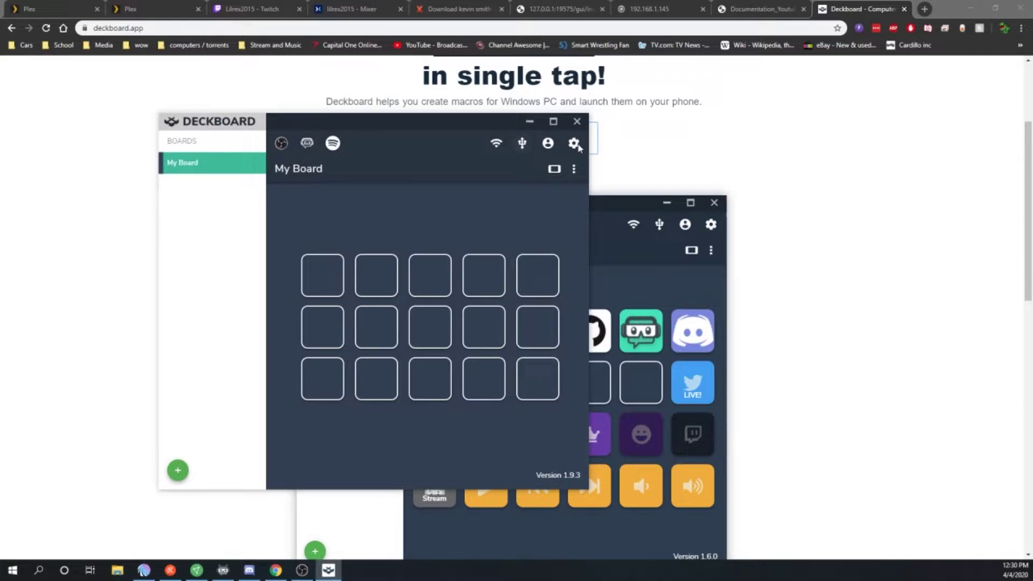
pyautogui.moveTo(503, 154)
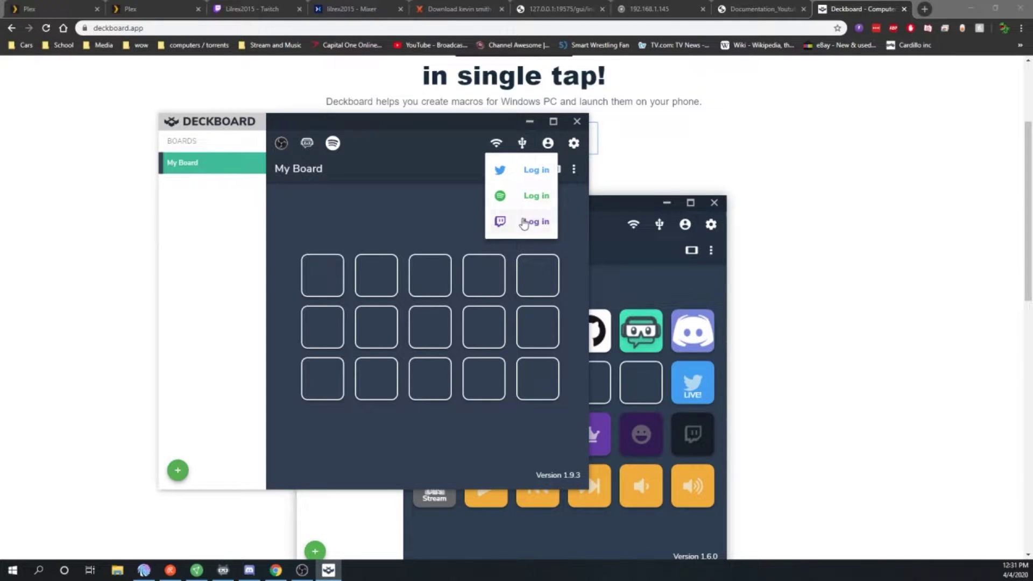
pyautogui.click(523, 222)
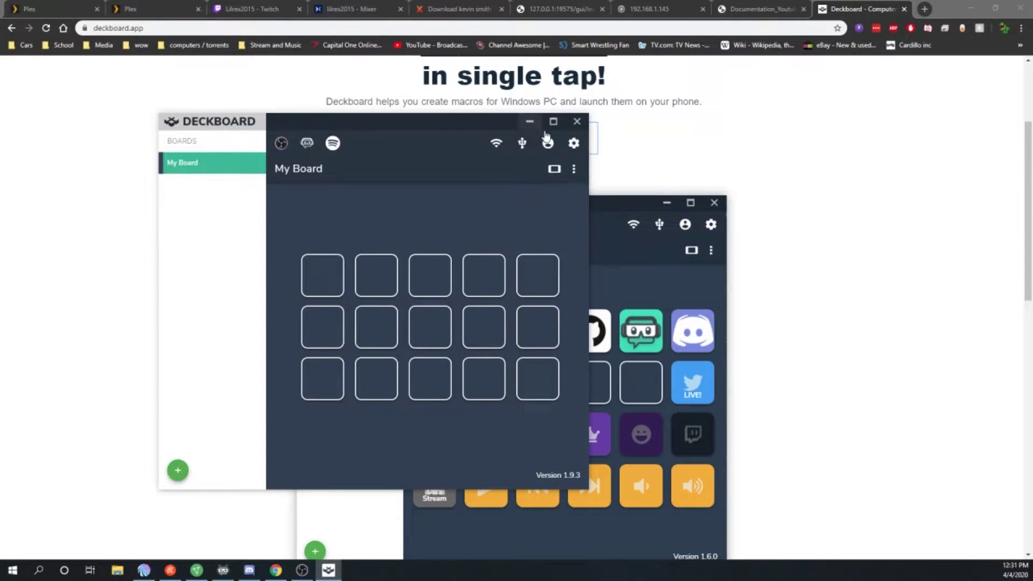
# Step: In Deckboard settings, enable starting Deckboard when Windows starts
pyautogui.click(574, 143)
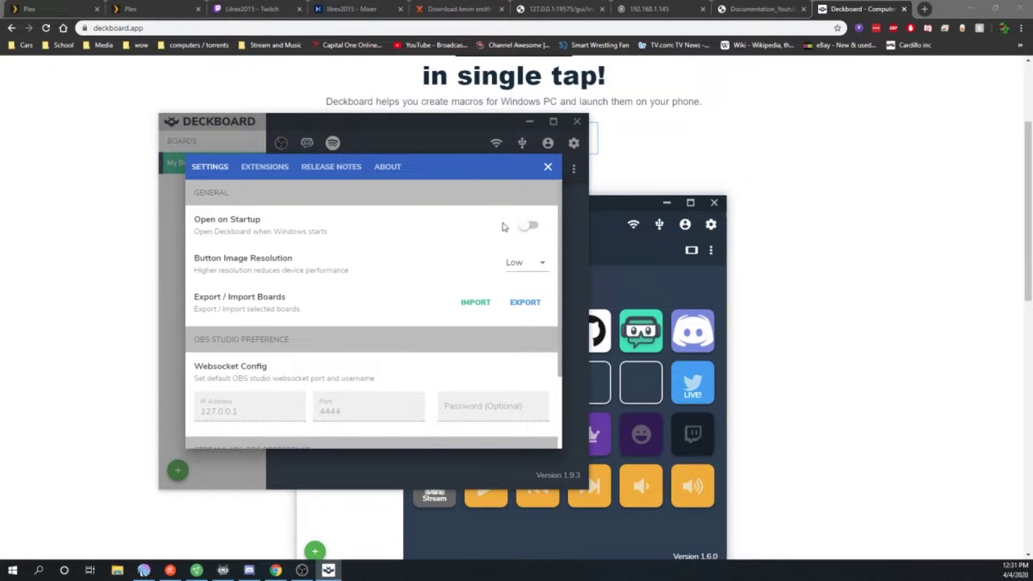
pyautogui.click(528, 226)
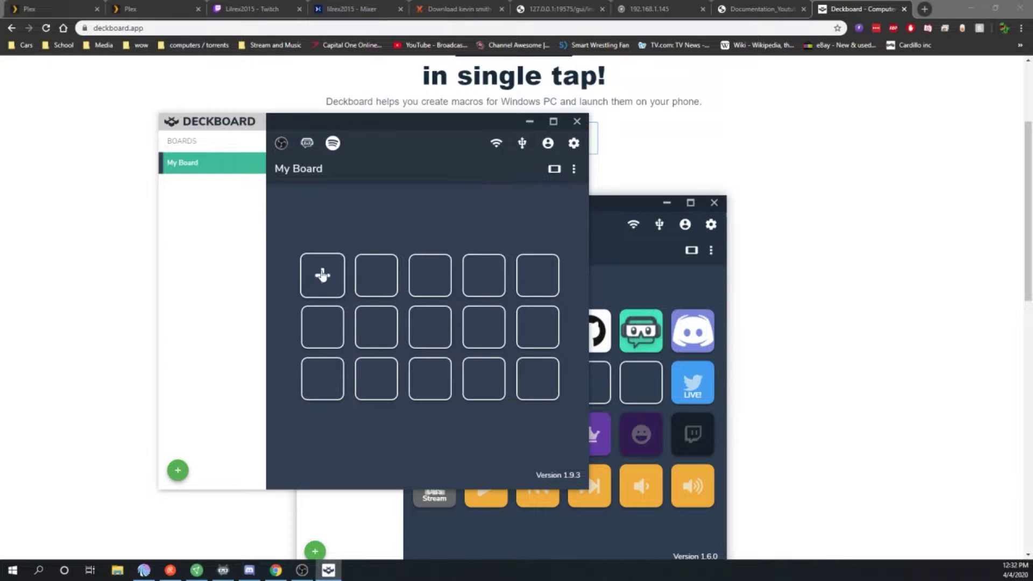
# Step: Create a new round button labelled MIR in the board's first empty slot
pyautogui.click(322, 275)
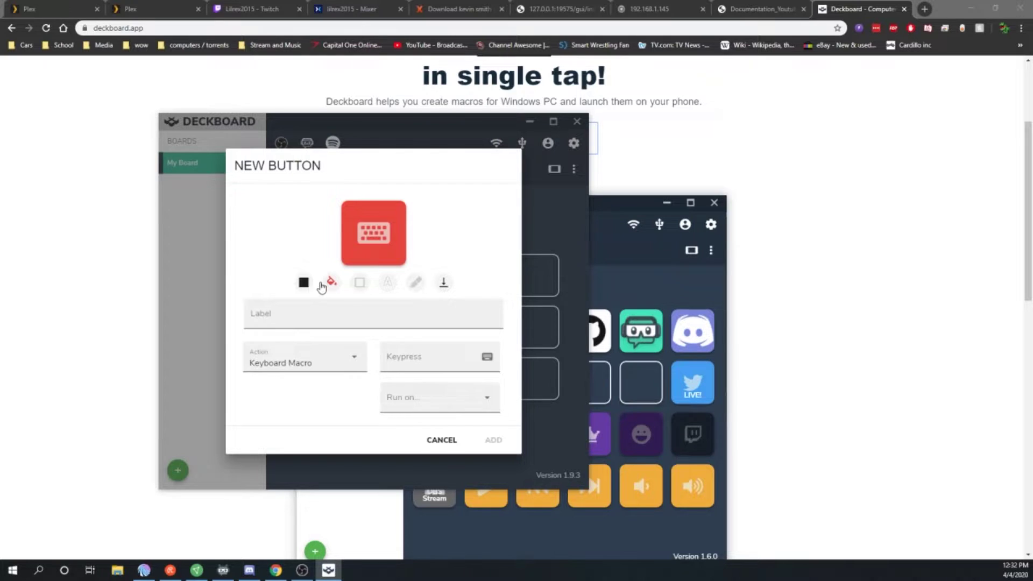
pyautogui.click(311, 312)
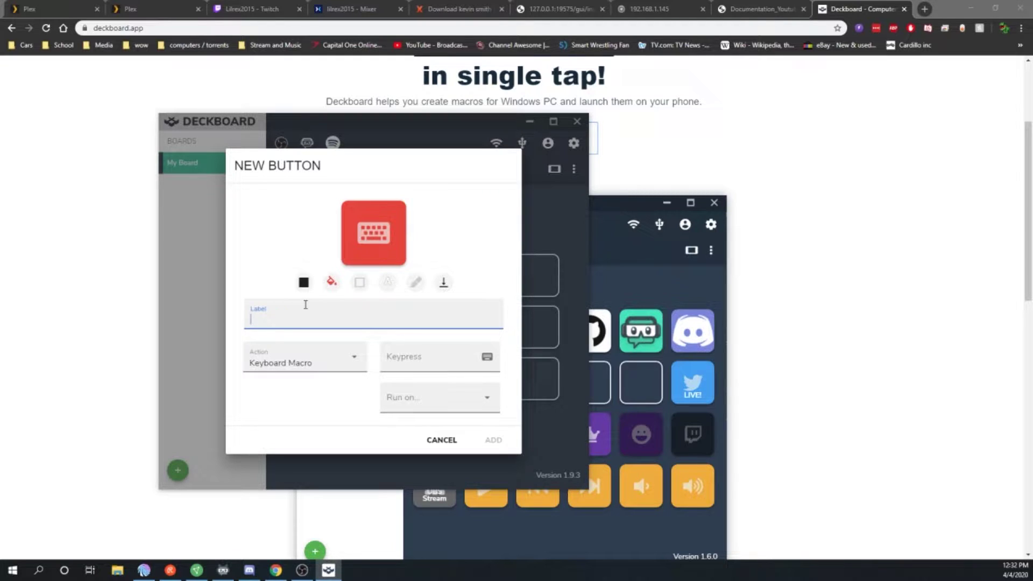
pyautogui.write('MIR')
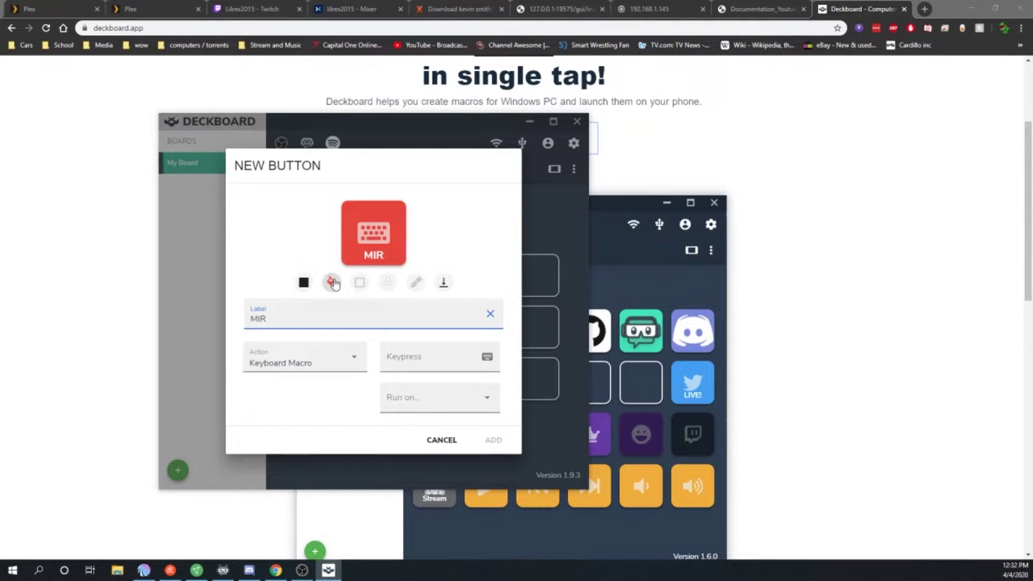
pyautogui.click(305, 283)
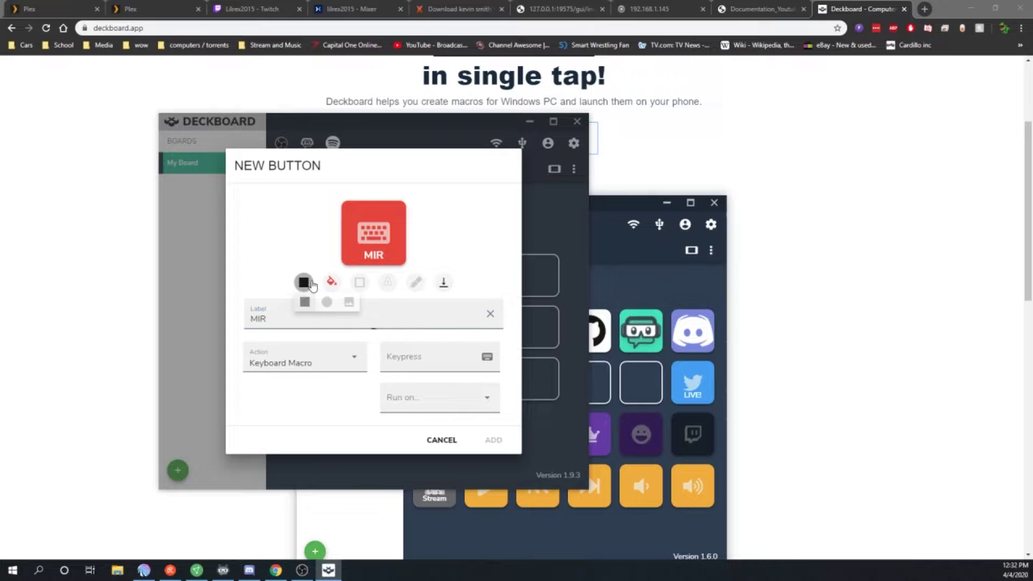
pyautogui.click(325, 305)
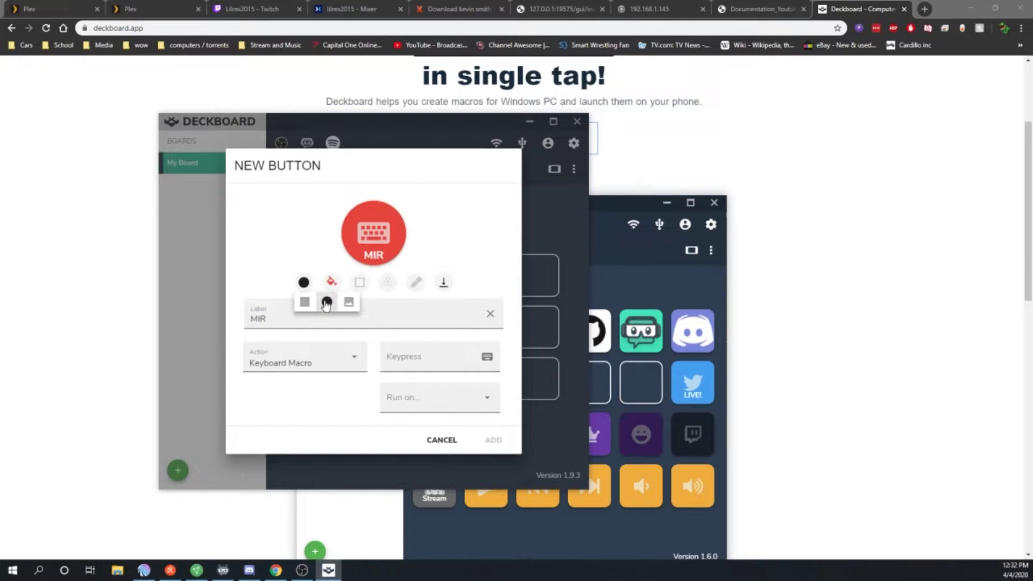
pyautogui.press('Tab')
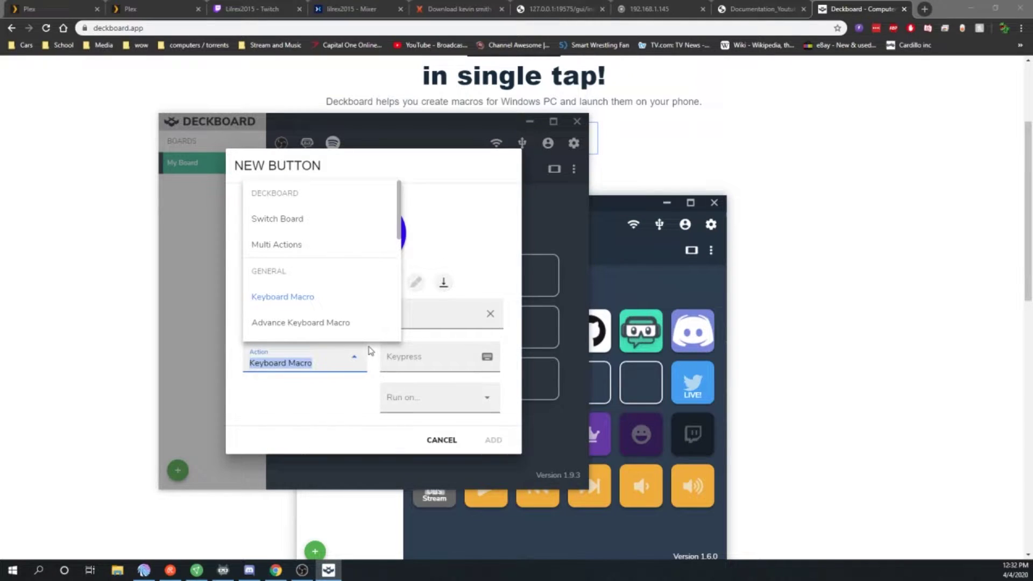
# Step: Give MIR a keyboard macro pressing F14 that runs on obs64, and add it
pyautogui.click(412, 359)
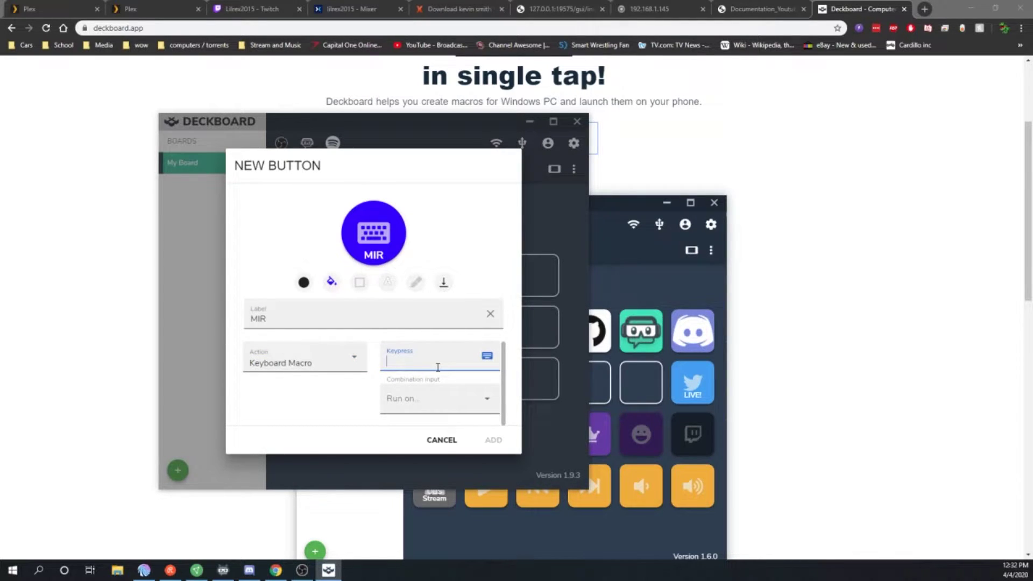
pyautogui.press('shift')
pyautogui.press('F14')
pyautogui.click(462, 394)
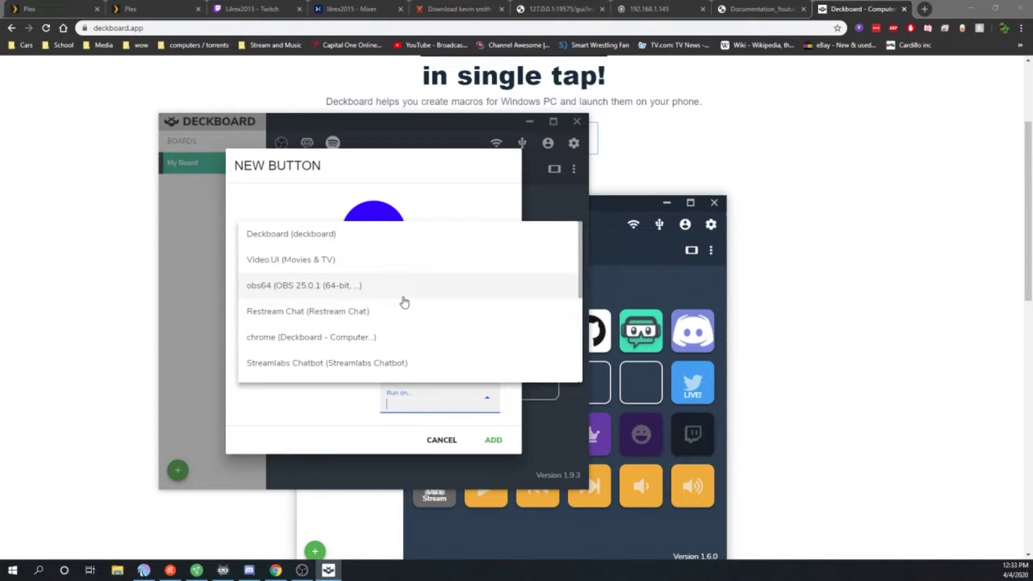
pyautogui.click(404, 297)
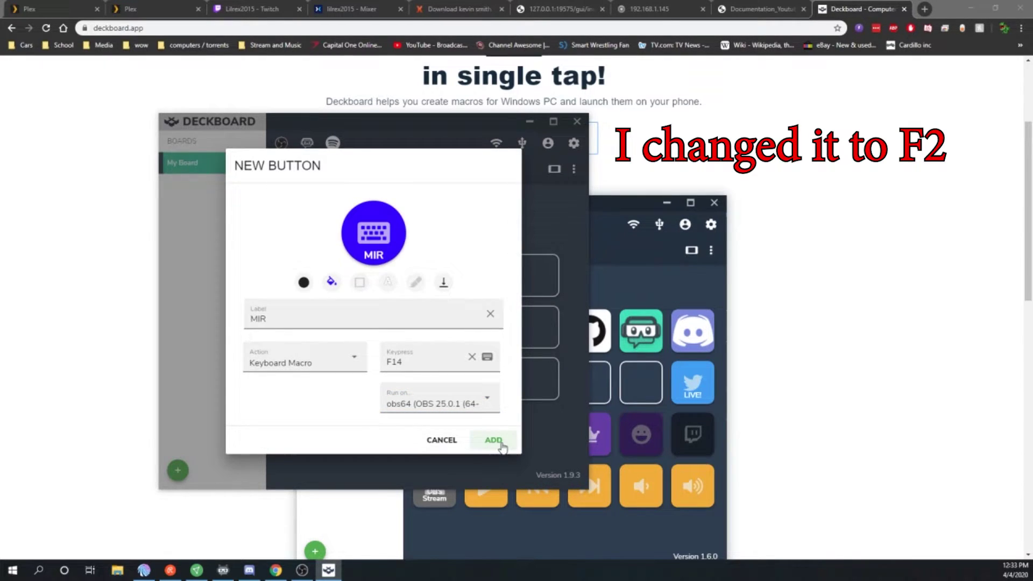
pyautogui.click(496, 442)
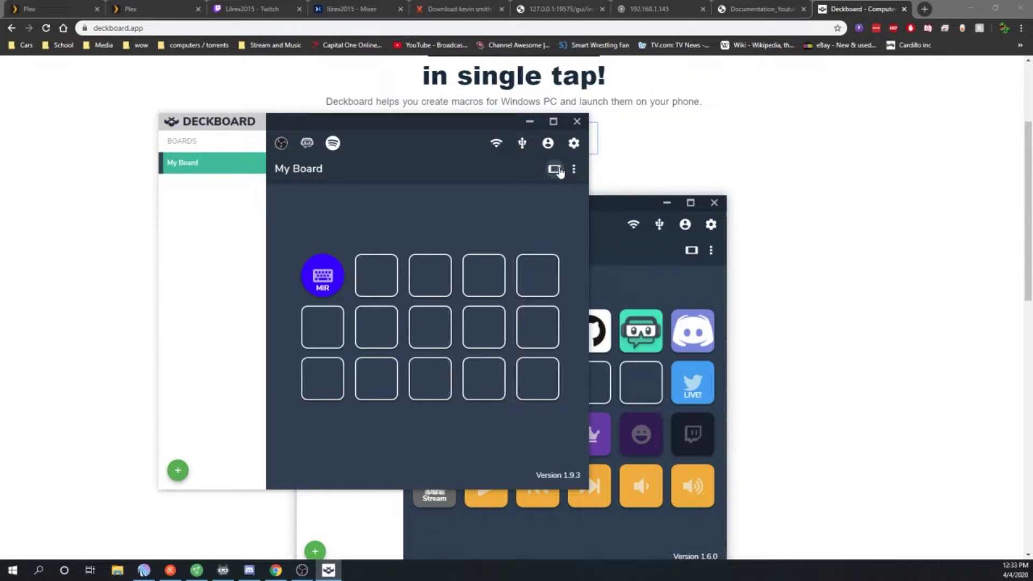
# Step: Edit the MIR button so its F2 keyboard macro runs on obs64, and save it
pyautogui.click(558, 169)
pyautogui.click(559, 170)
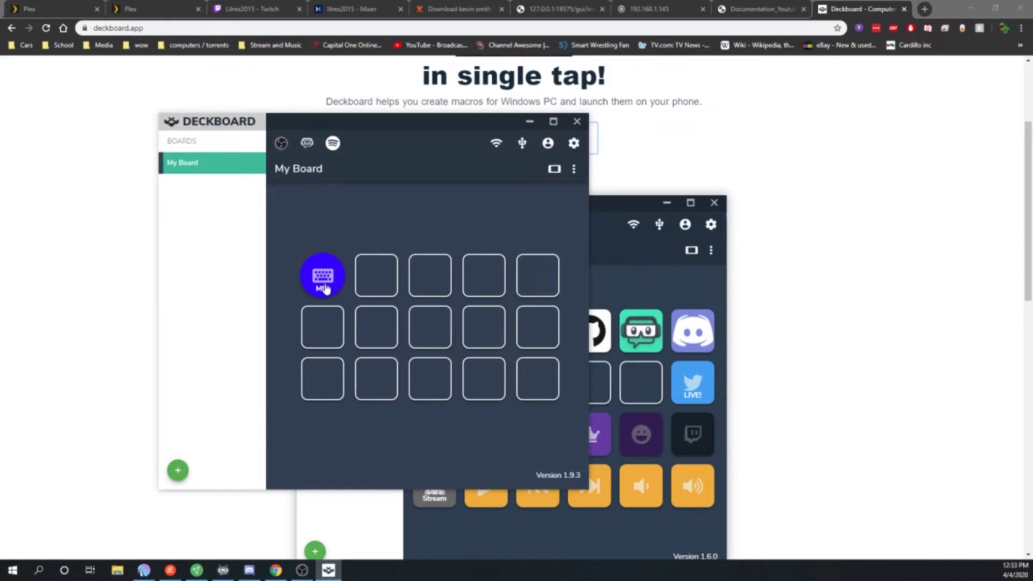
pyautogui.click(325, 289)
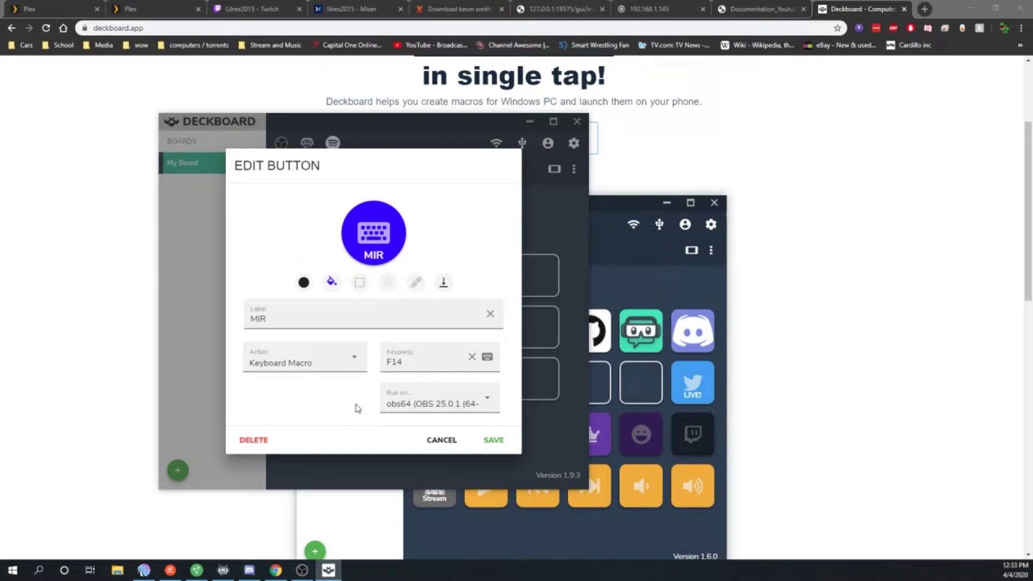
pyautogui.click(400, 404)
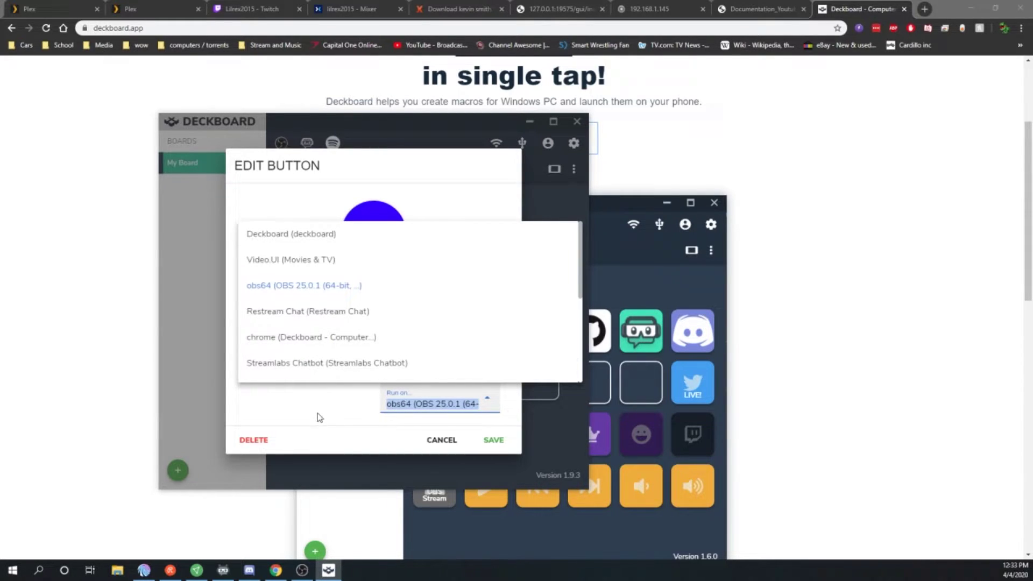
pyautogui.click(314, 291)
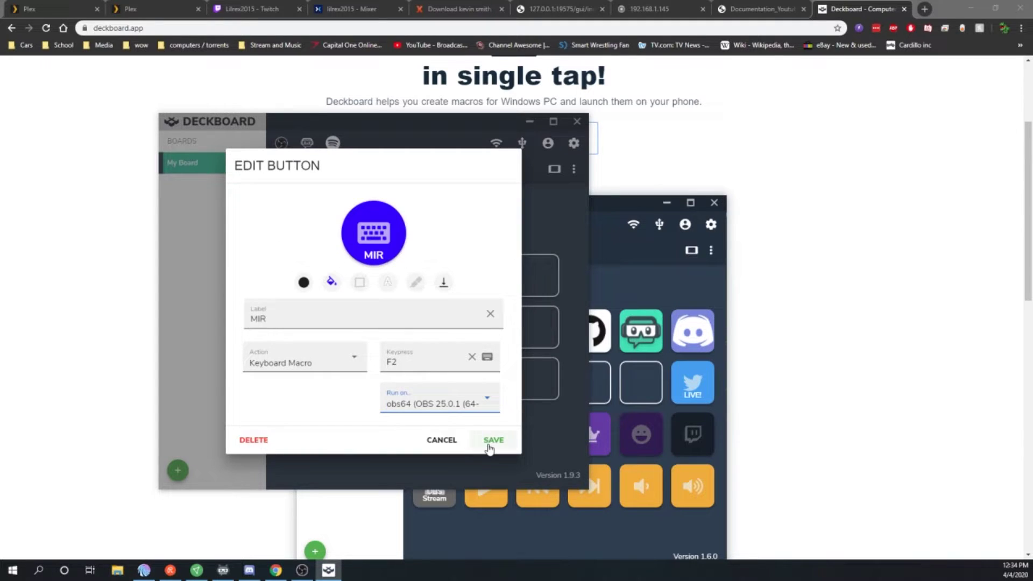
pyautogui.click(503, 444)
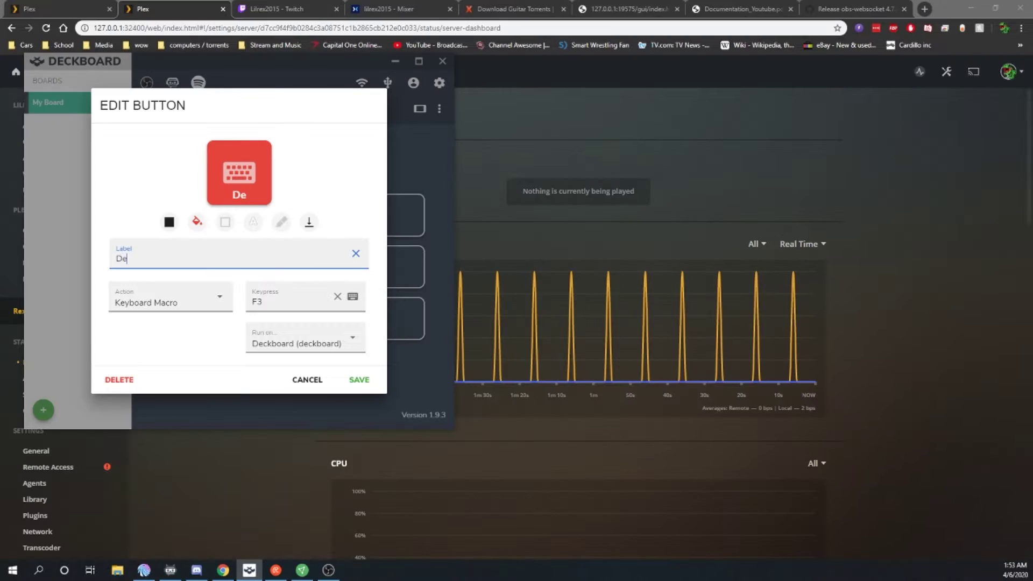
# Step: Complete the 'Deathstar' label, set its F3 keypress, and save it beside MIR
pyautogui.write('athstar')
pyautogui.click(290, 301)
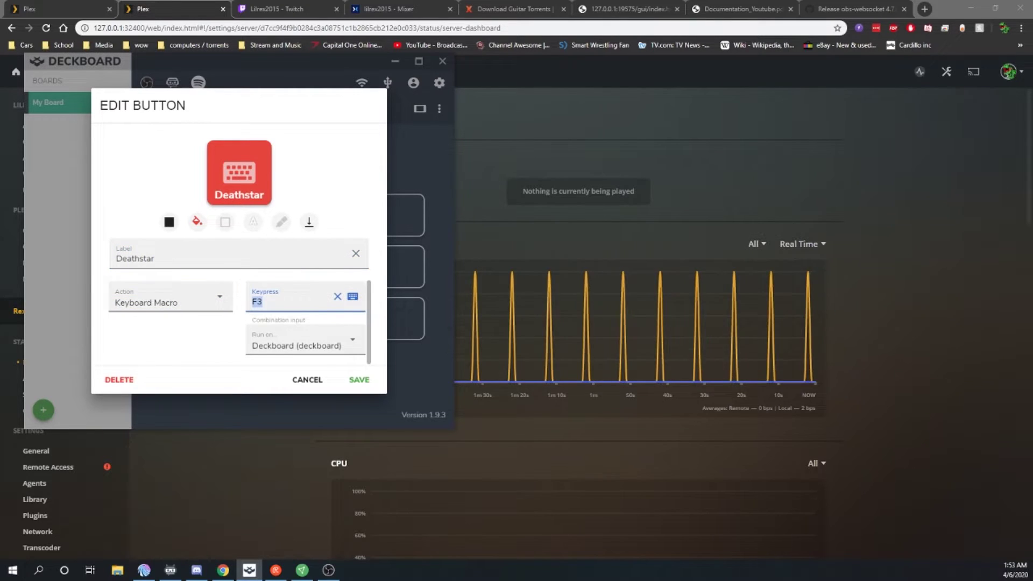
pyautogui.click(361, 380)
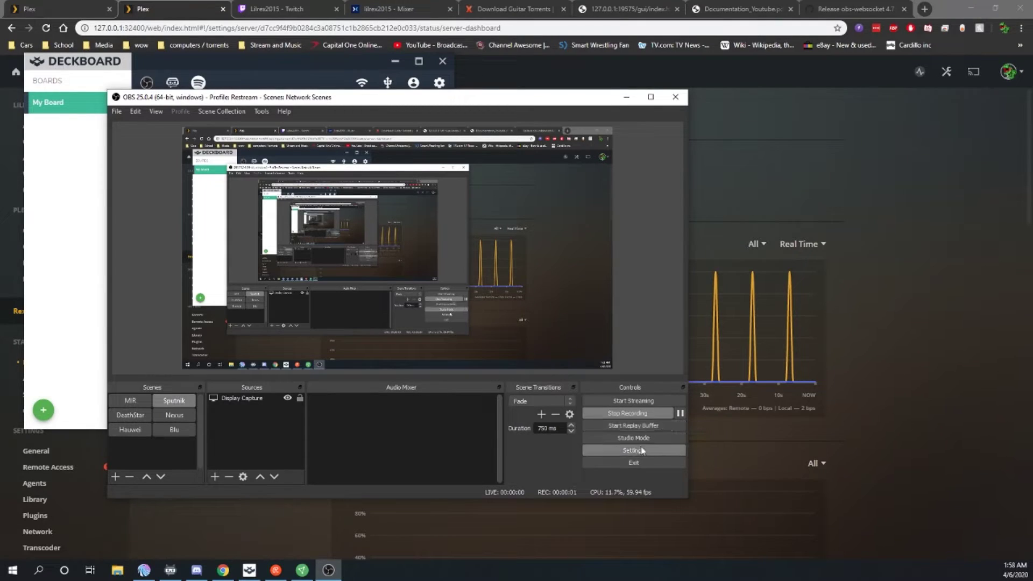
# Step: In OBS Settings > Hotkeys, verify DeathStar switches on F3 and MIR on F2
pyautogui.click(640, 451)
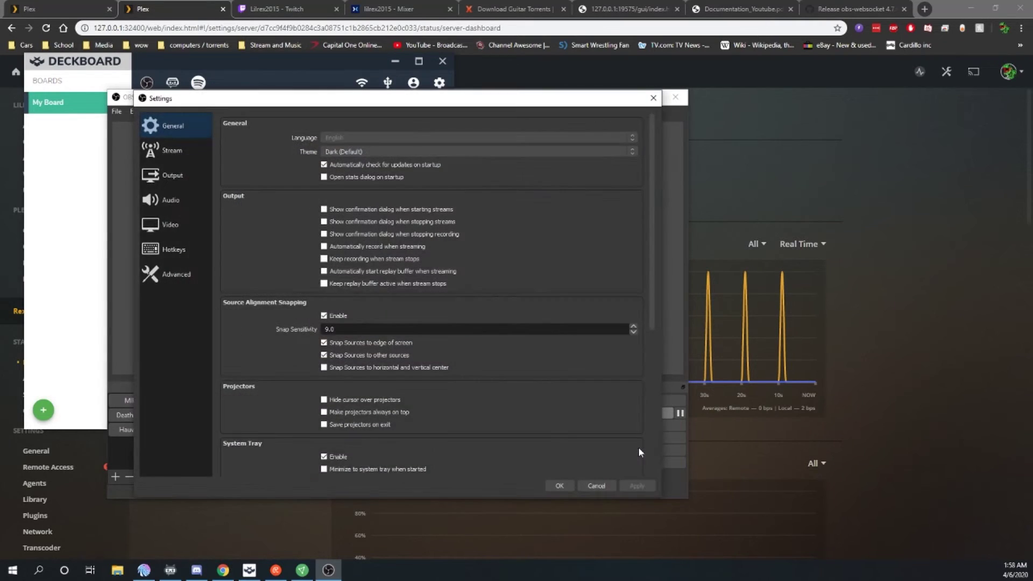
pyautogui.click(183, 243)
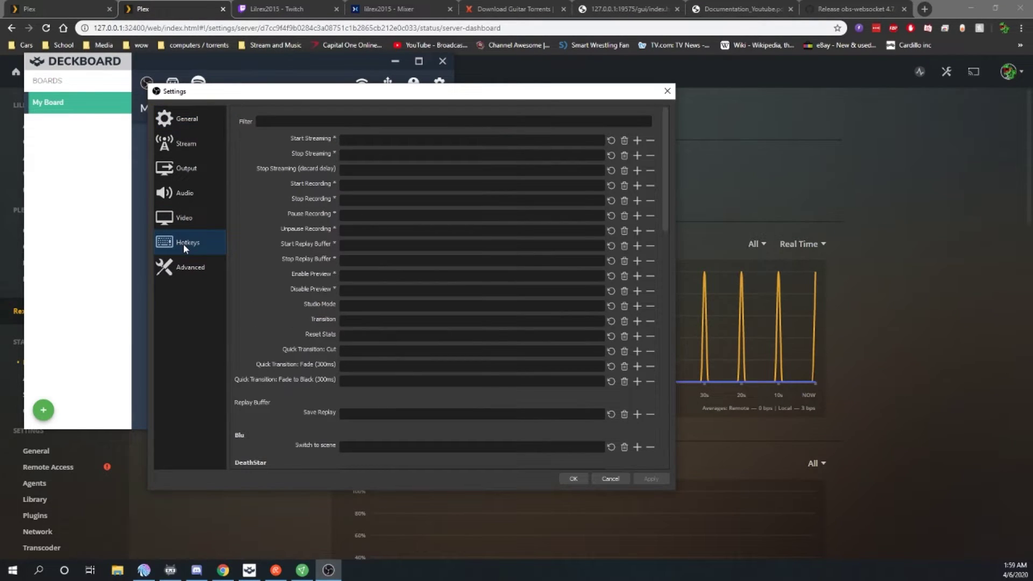
pyautogui.scroll(-3, 267, 218)
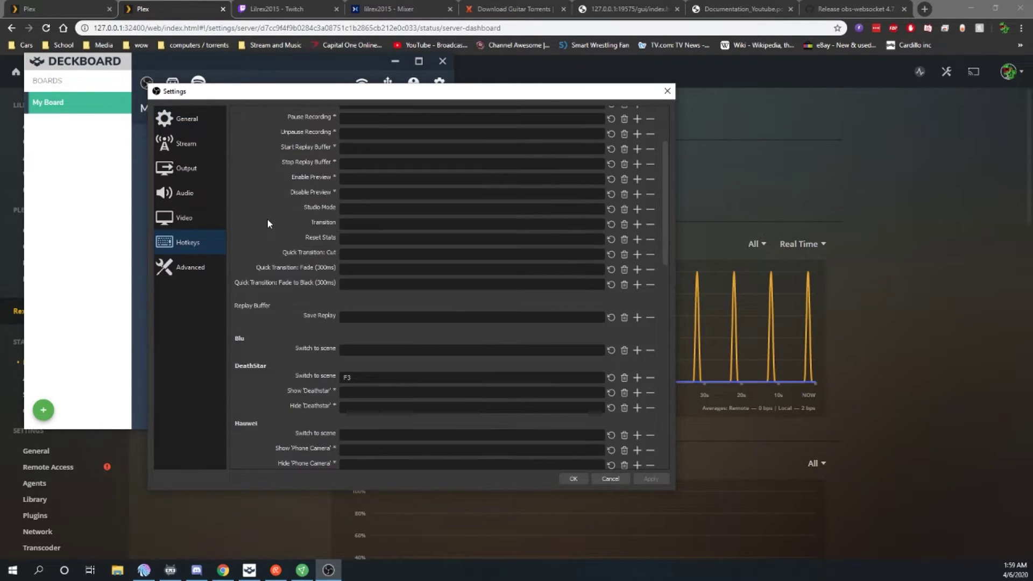
pyautogui.scroll(-5, 267, 223)
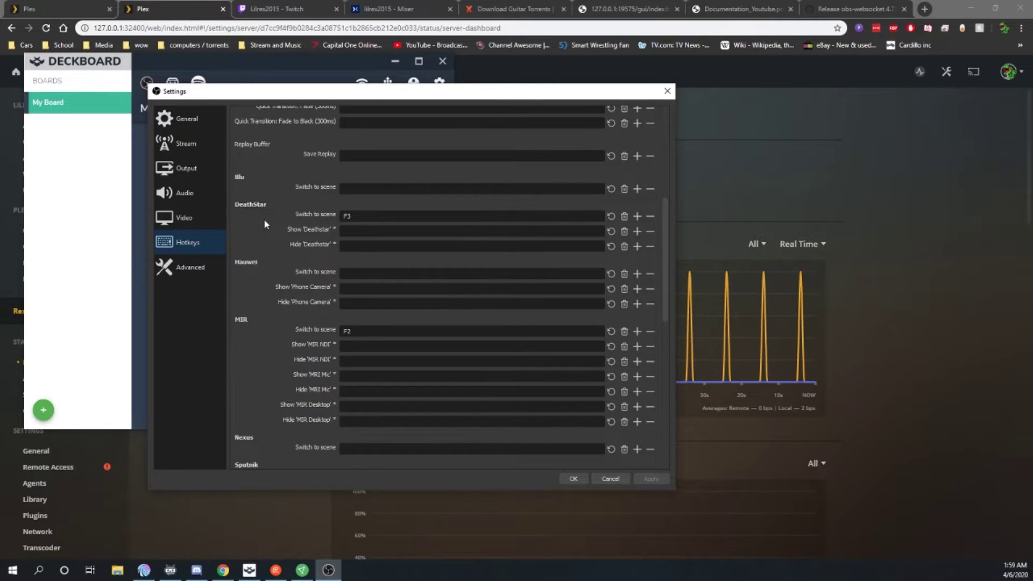
pyautogui.scroll(-1, 264, 218)
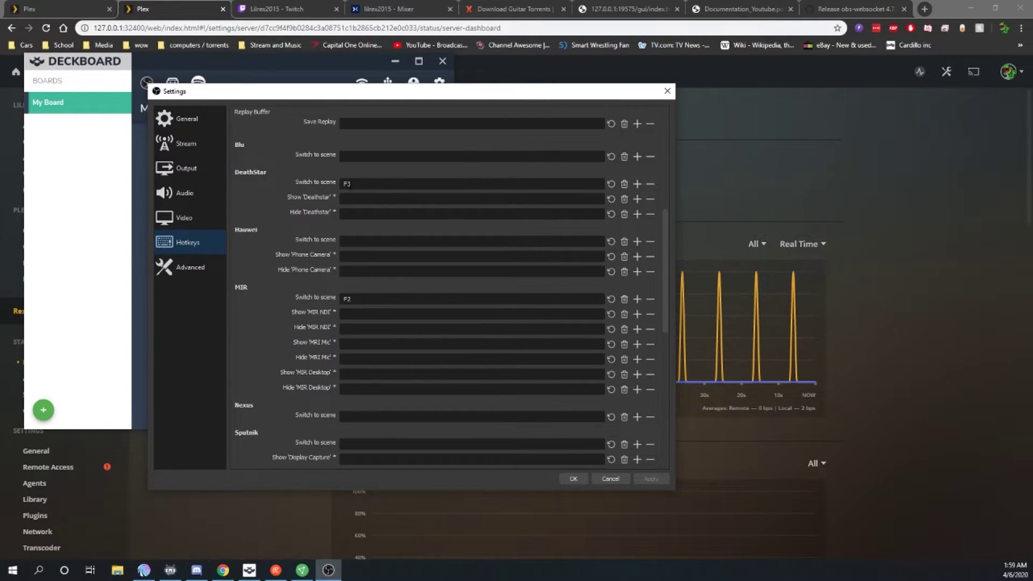
pyautogui.click(359, 184)
pyautogui.doubleClick(361, 183)
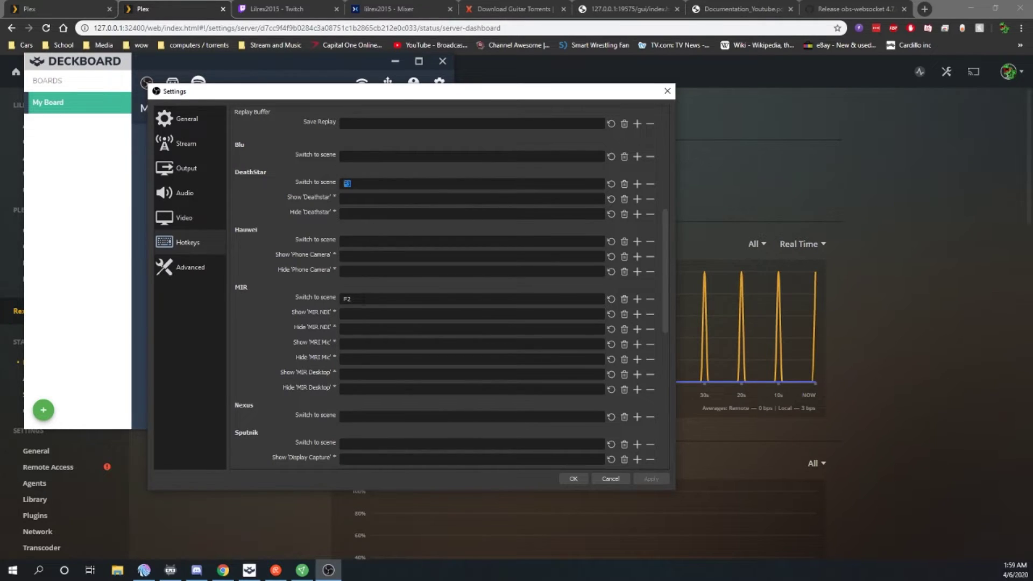
pyautogui.doubleClick(347, 298)
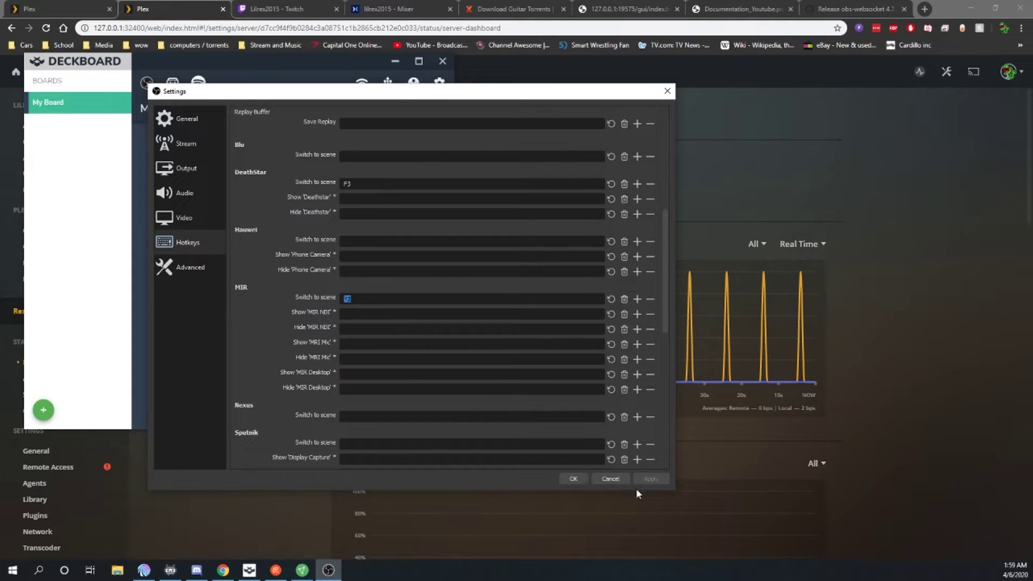
pyautogui.click(430, 295)
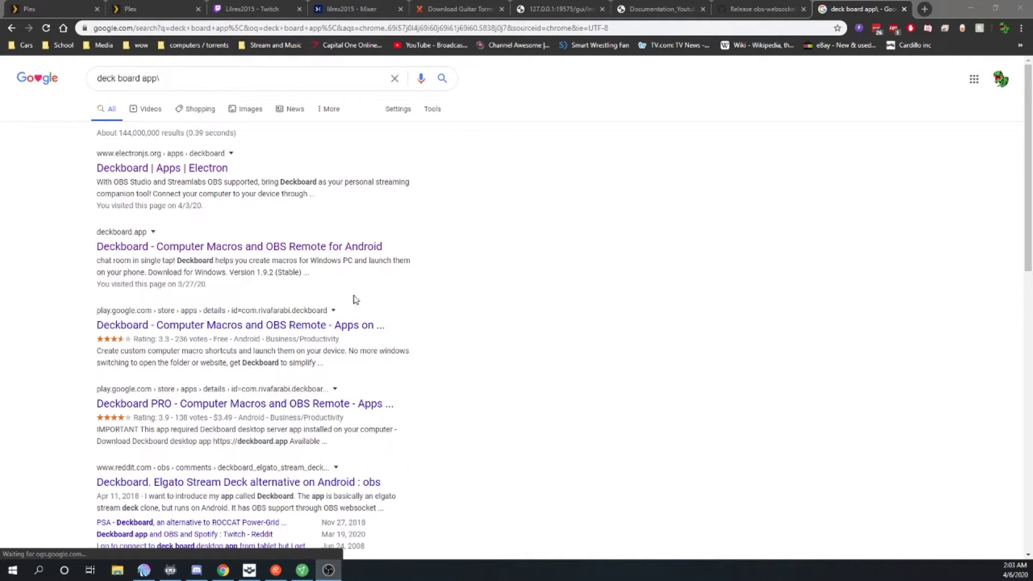
# Step: Open the 'Deckboard - Computer Macros and OBS Remote' result on play.google.com
pyautogui.click(257, 326)
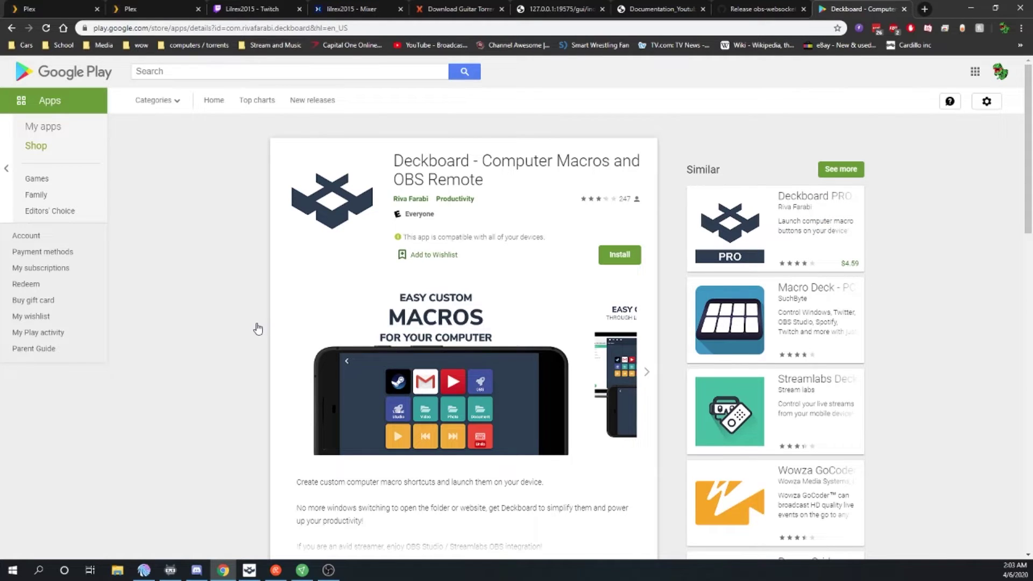
# Step: Look over Deckboard's ratings and reviews, then expand the app's full description
pyautogui.scroll(-7, 387, 334)
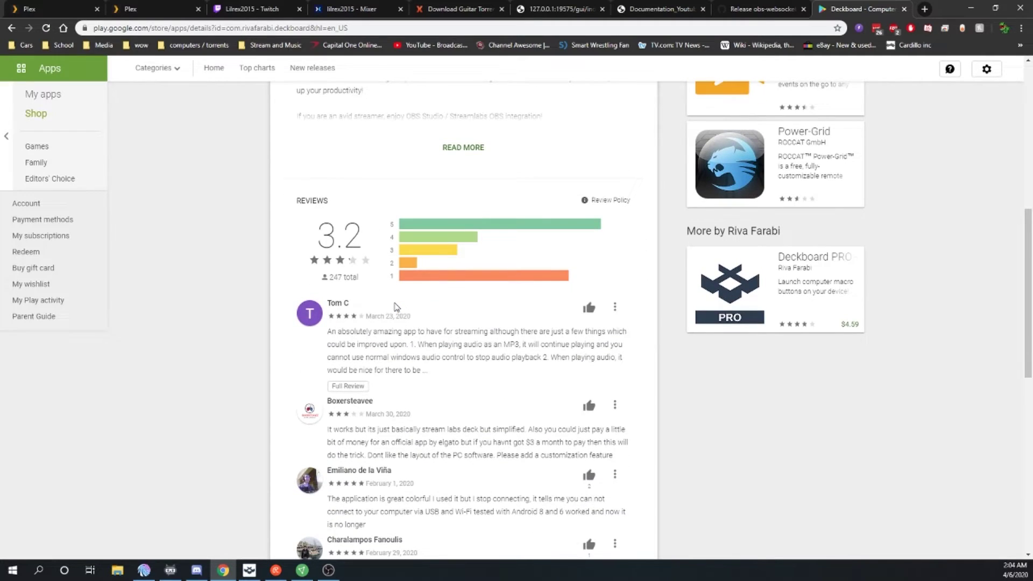
pyautogui.scroll(1, 395, 307)
pyautogui.click(474, 204)
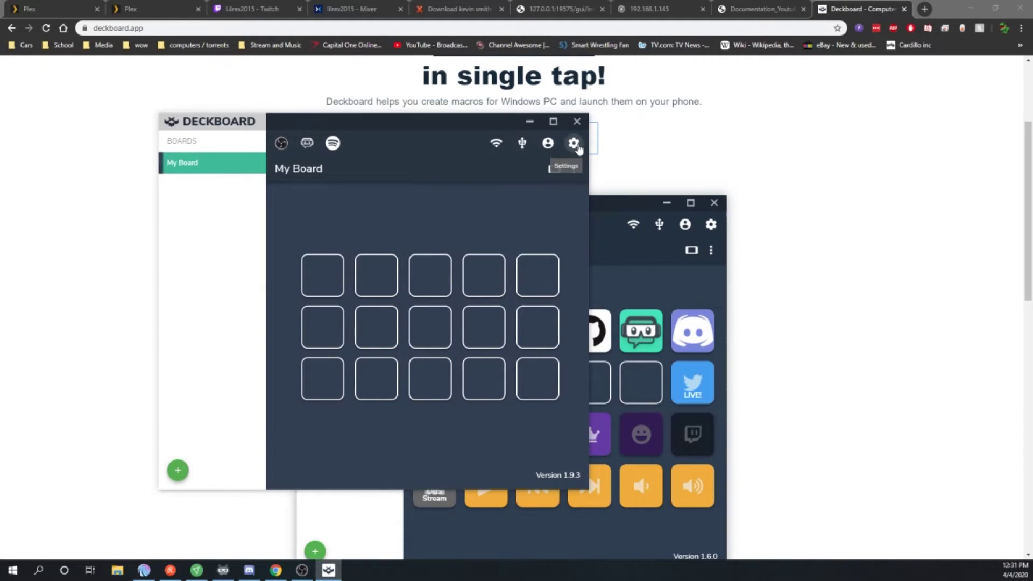
# Step: Show Deckboard's Wi-Fi pairing QR code, the USB device check, and the account login options
pyautogui.click(501, 150)
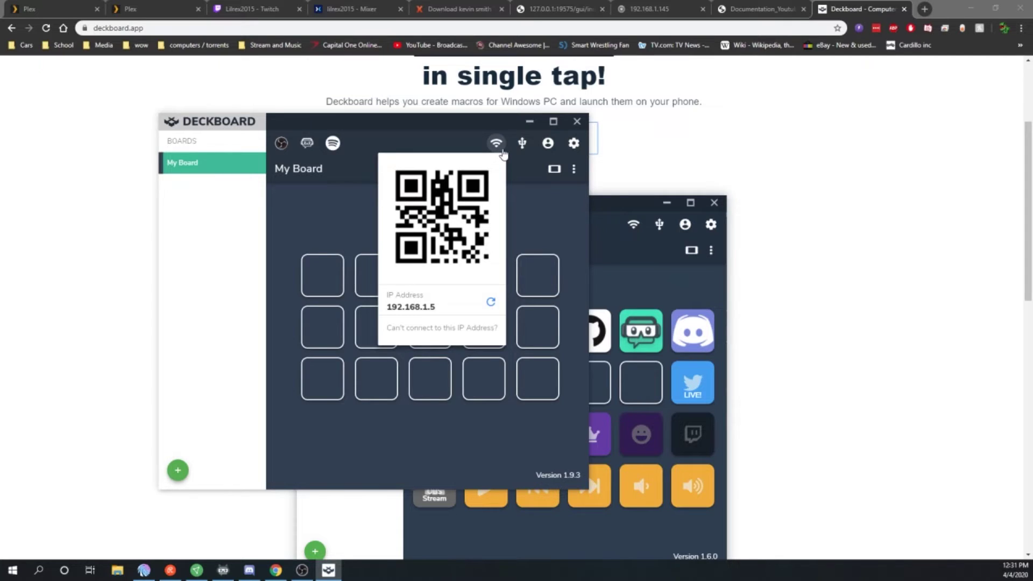
pyautogui.click(521, 153)
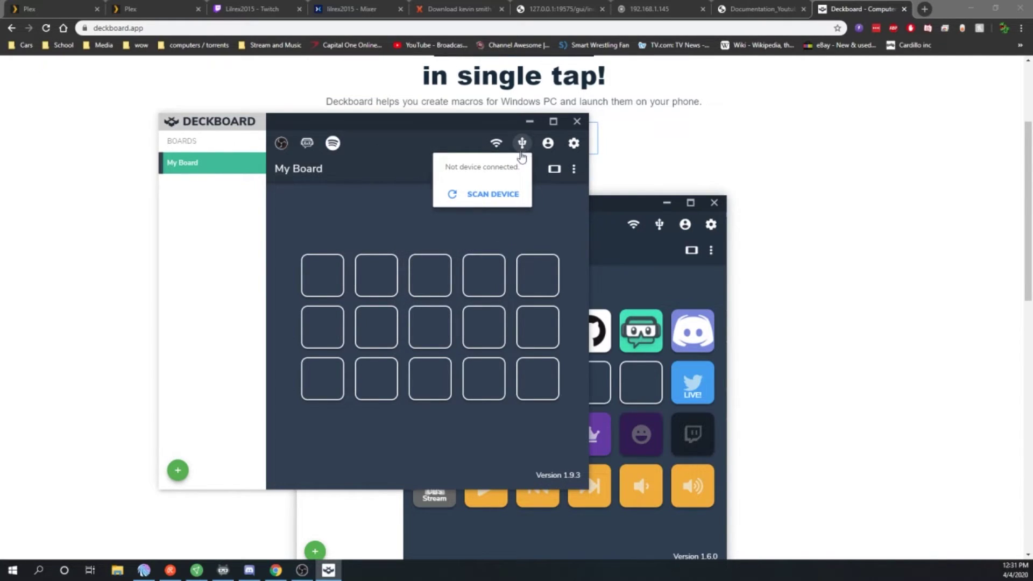
pyautogui.click(550, 146)
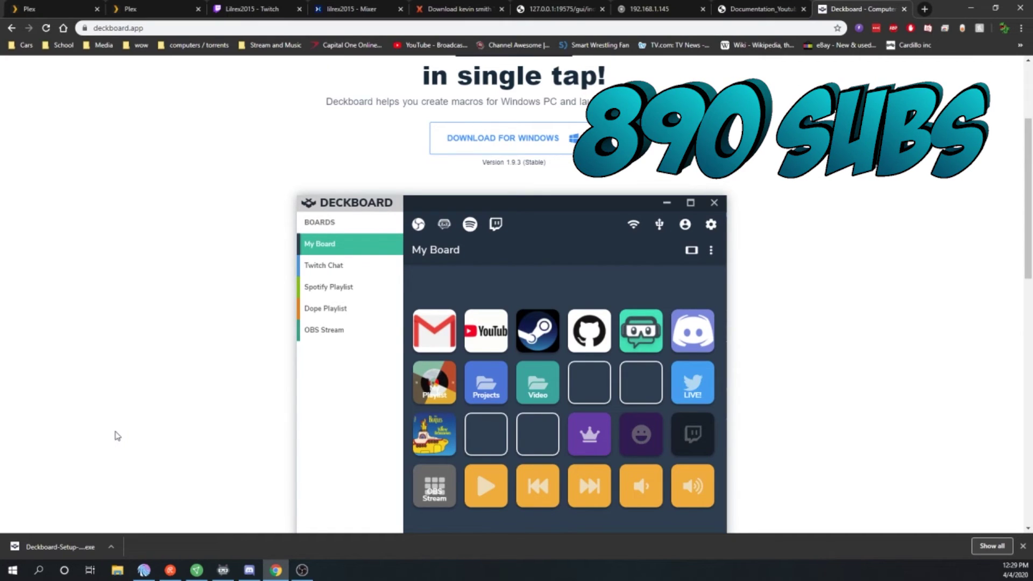
# Step: Run the downloaded Deckboard 1.9.3 setup file from Chrome's download bar
pyautogui.click(66, 547)
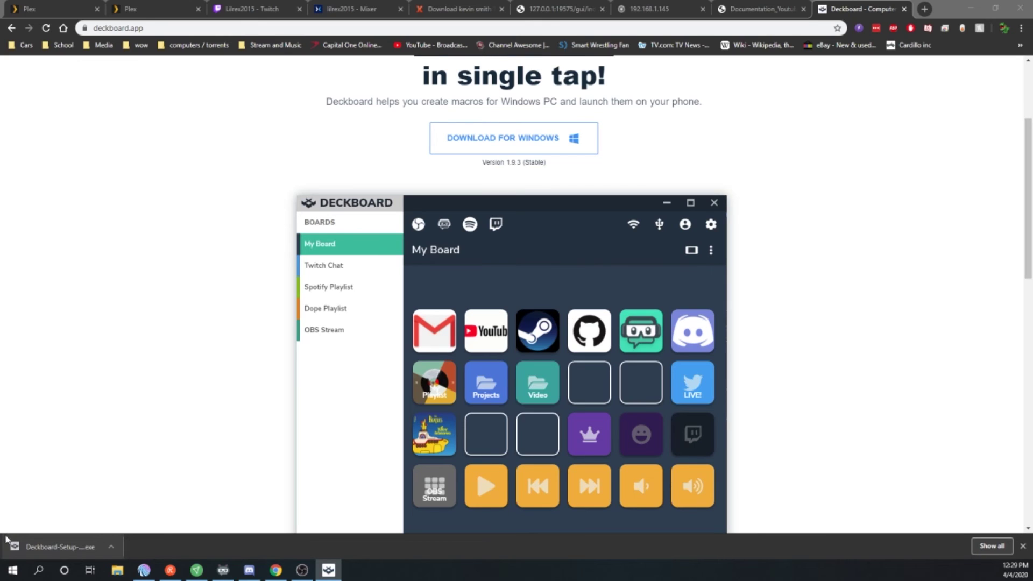
pyautogui.click(334, 579)
# Step: Install for the current user only, then browse This PC for a different install folder
pyautogui.moveTo(652, 132); pyautogui.dragTo(442, 144)
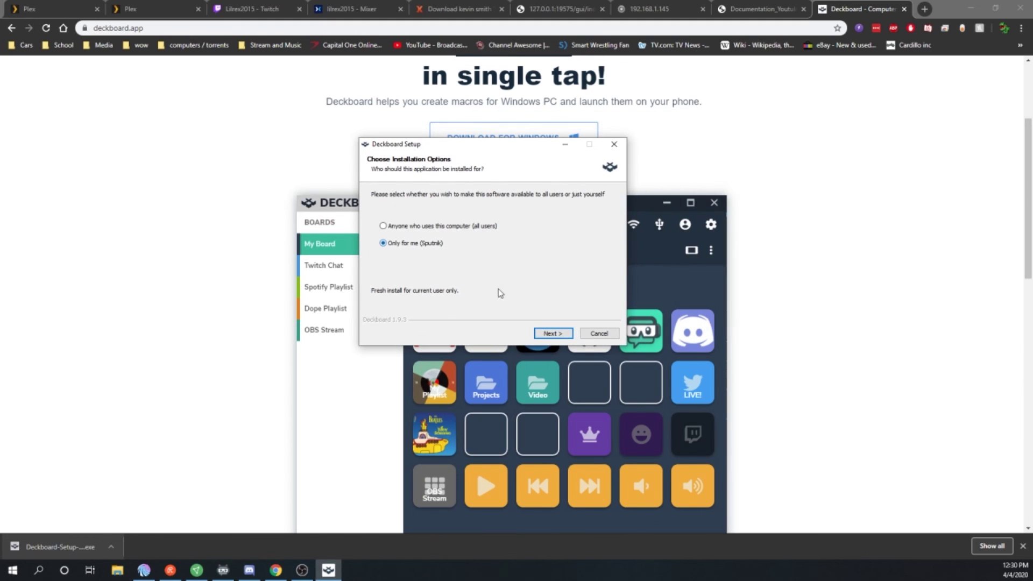
pyautogui.click(552, 334)
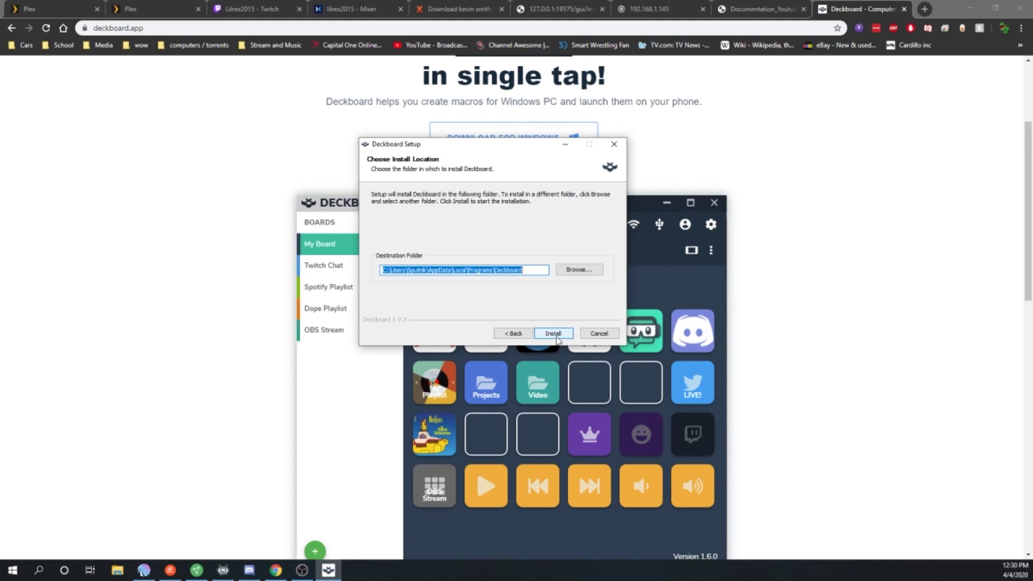
pyautogui.click(592, 272)
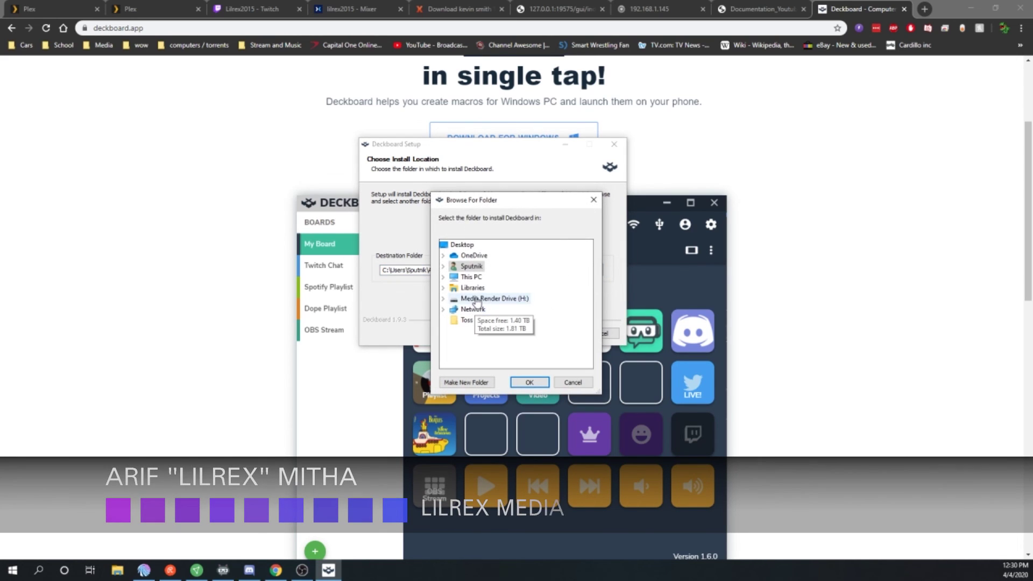
pyautogui.doubleClick(474, 277)
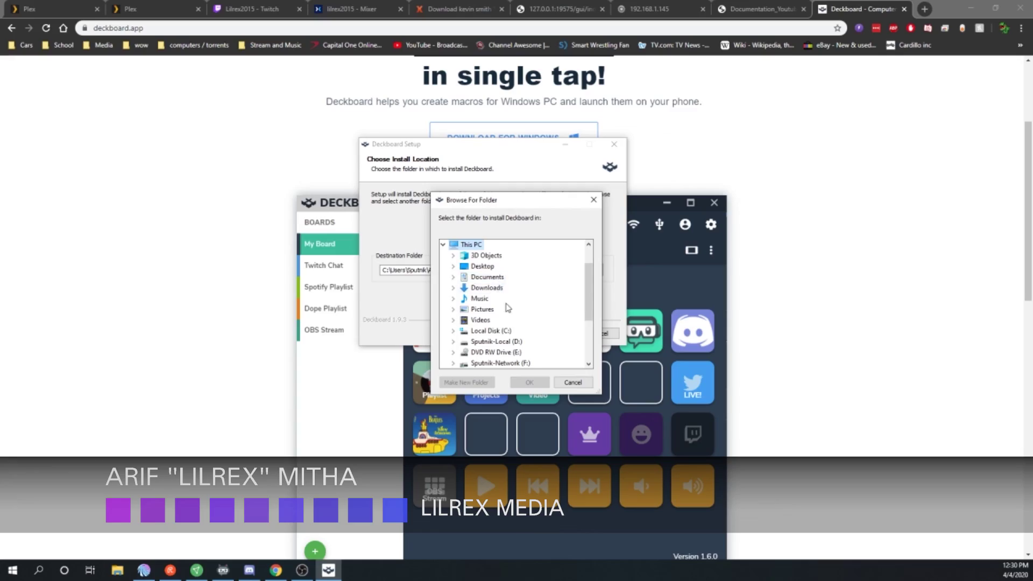